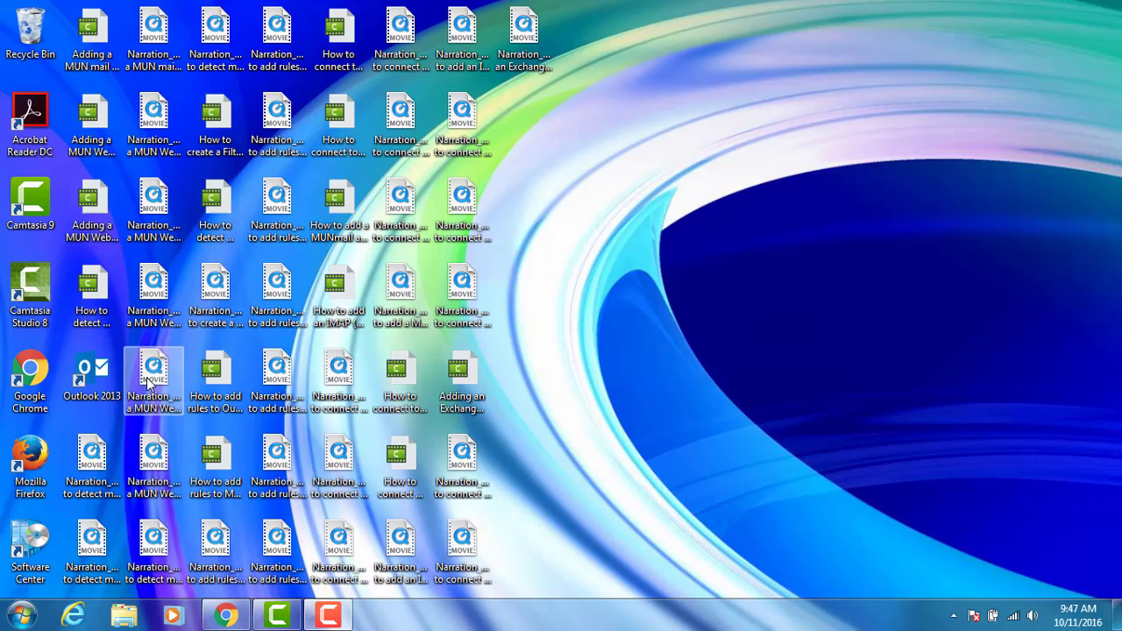
Launch Outlook 2013 from its desktop shortcut
{"action": "double_click", "coordinate": [103, 373]}
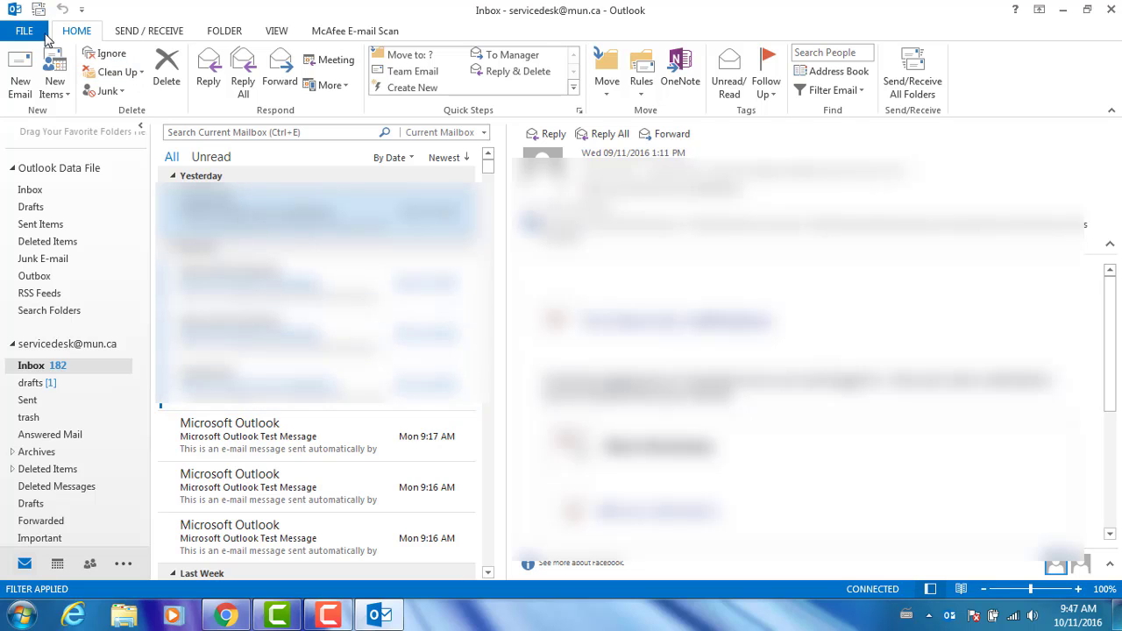
Open the FILE backstage to show the mailbox's Account Information page
{"action": "left_click", "coordinate": [33, 30]}
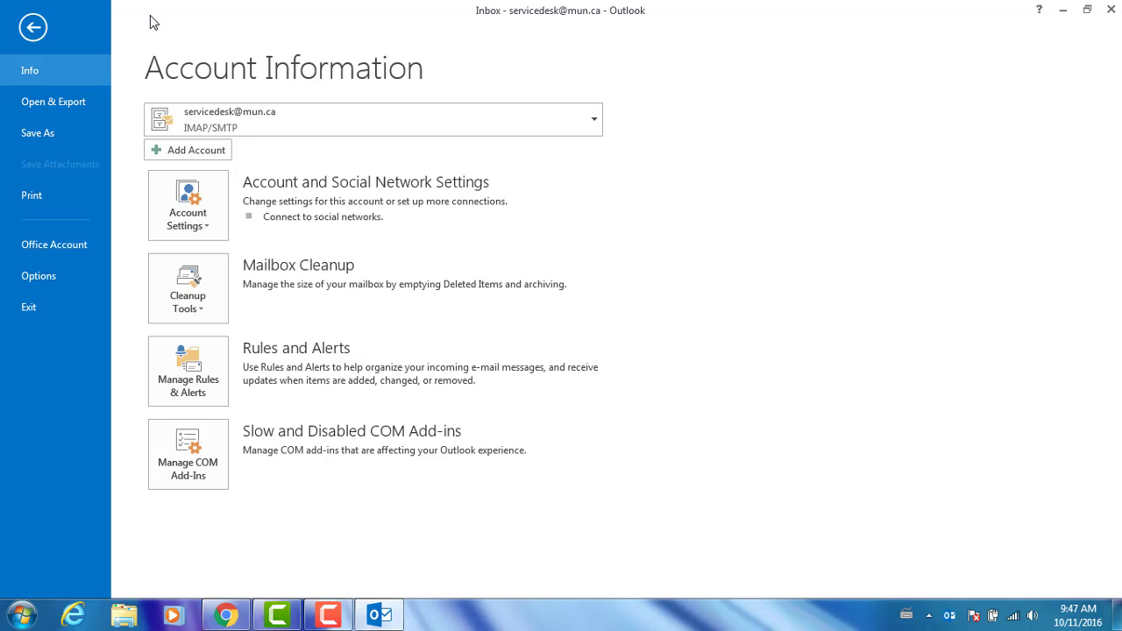
Open Cleanup Tools > Archive and choose to archive the Inbox and all its subfolders
{"action": "left_click", "coordinate": [191, 277]}
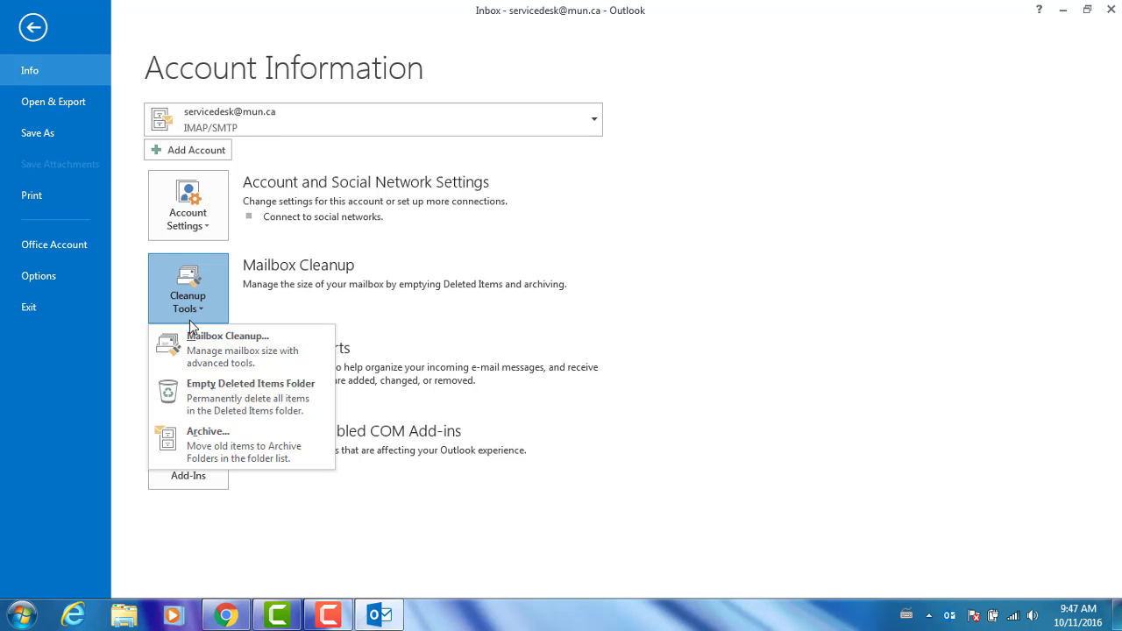
{"action": "left_click", "coordinate": [194, 449]}
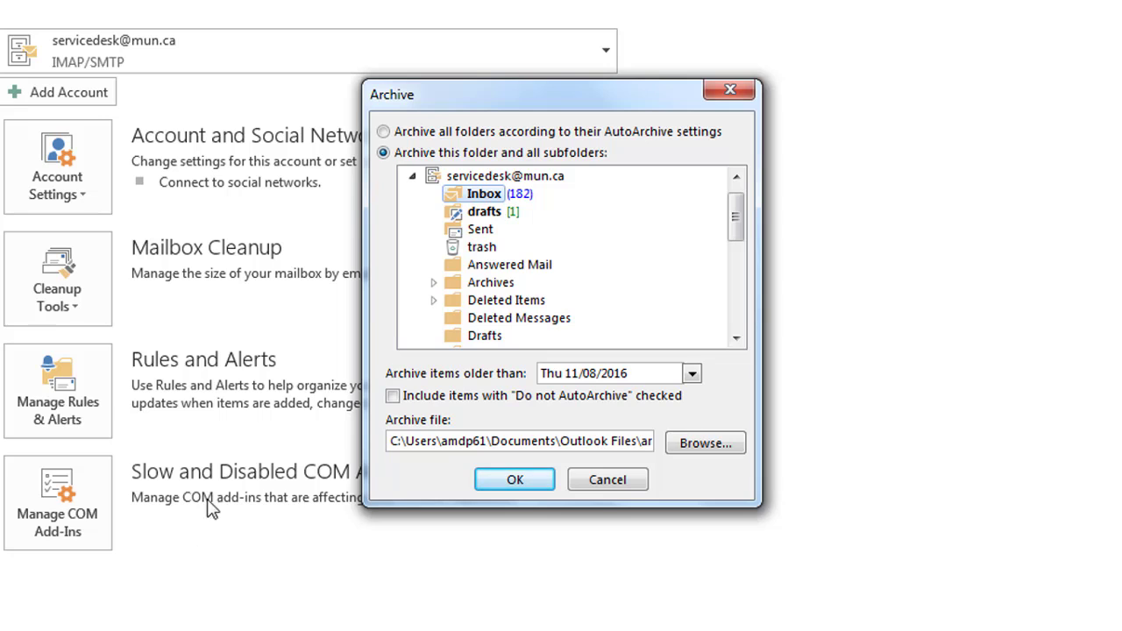
{"action": "left_click", "coordinate": [382, 158]}
Change the archive cutoff from Wed 11/08/2010 to Sat 25/12/2010
{"action": "left_click", "coordinate": [648, 374]}
{"action": "key", "text": "BackSpace"}
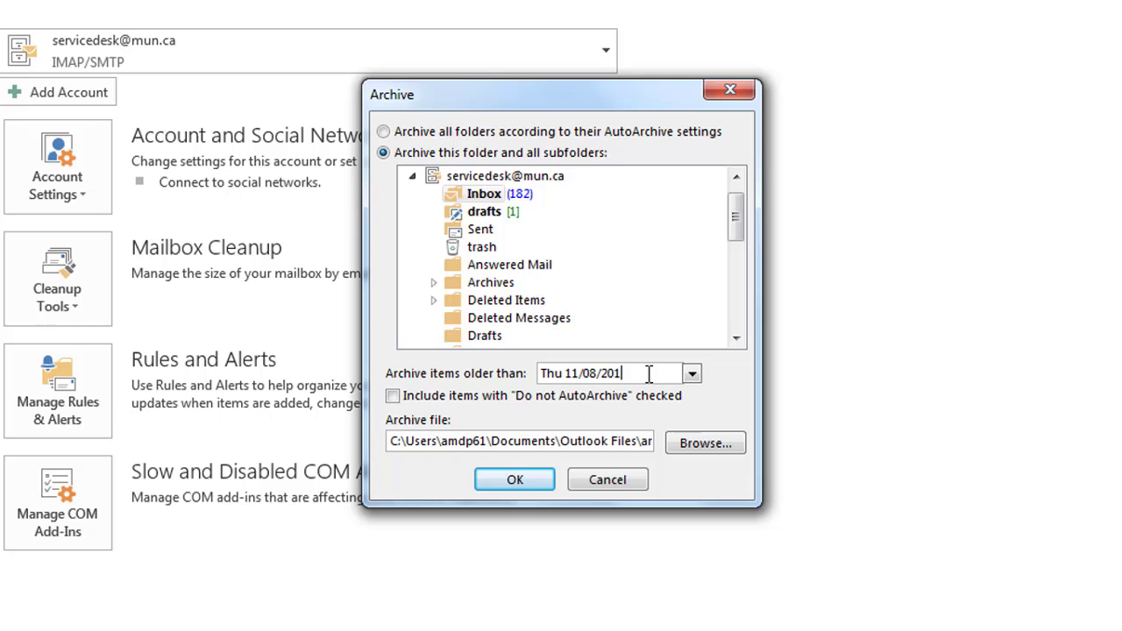
{"action": "type", "text": "0"}
{"action": "left_click", "coordinate": [691, 375]}
{"action": "left_click", "coordinate": [693, 396]}
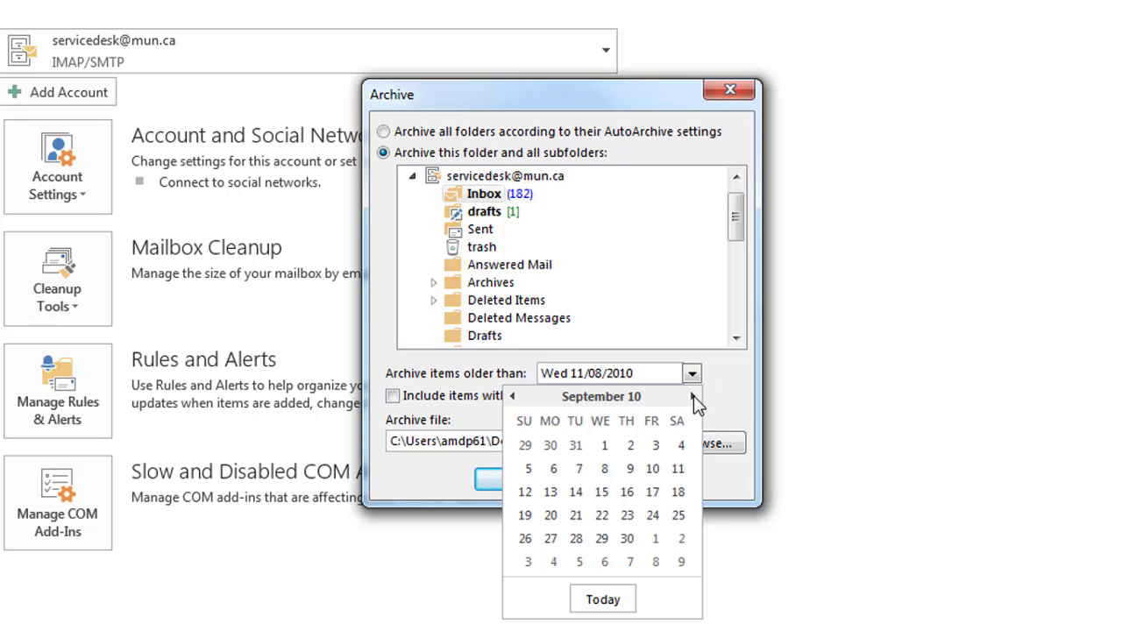
{"action": "left_click", "coordinate": [694, 396]}
{"action": "left_click", "coordinate": [693, 396]}
{"action": "left_click", "coordinate": [694, 396]}
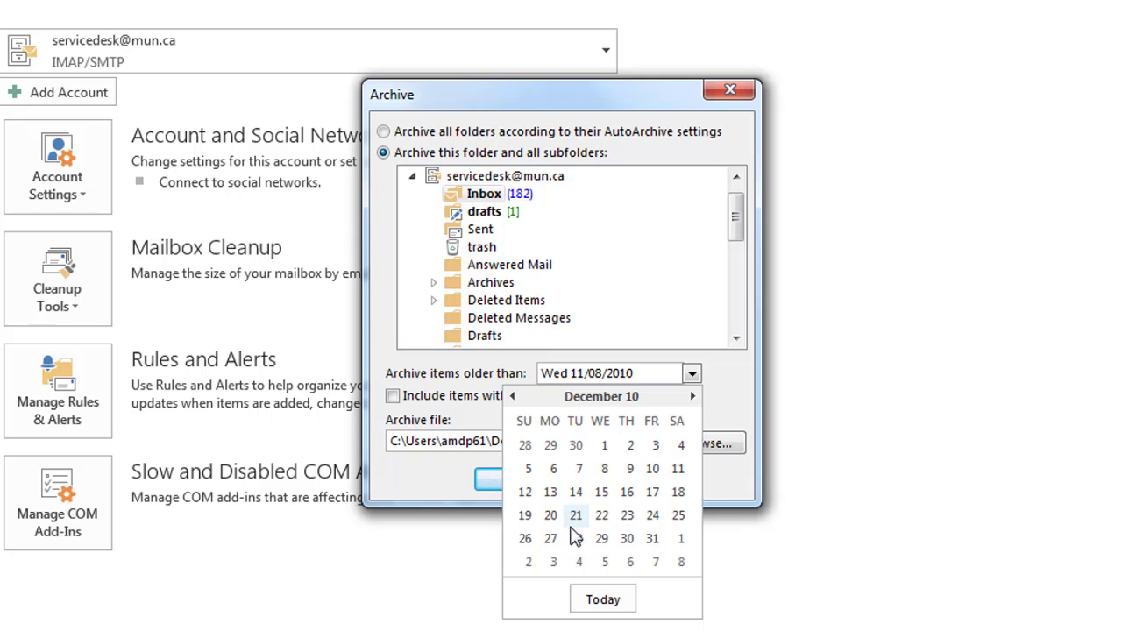
{"action": "left_click", "coordinate": [678, 519]}
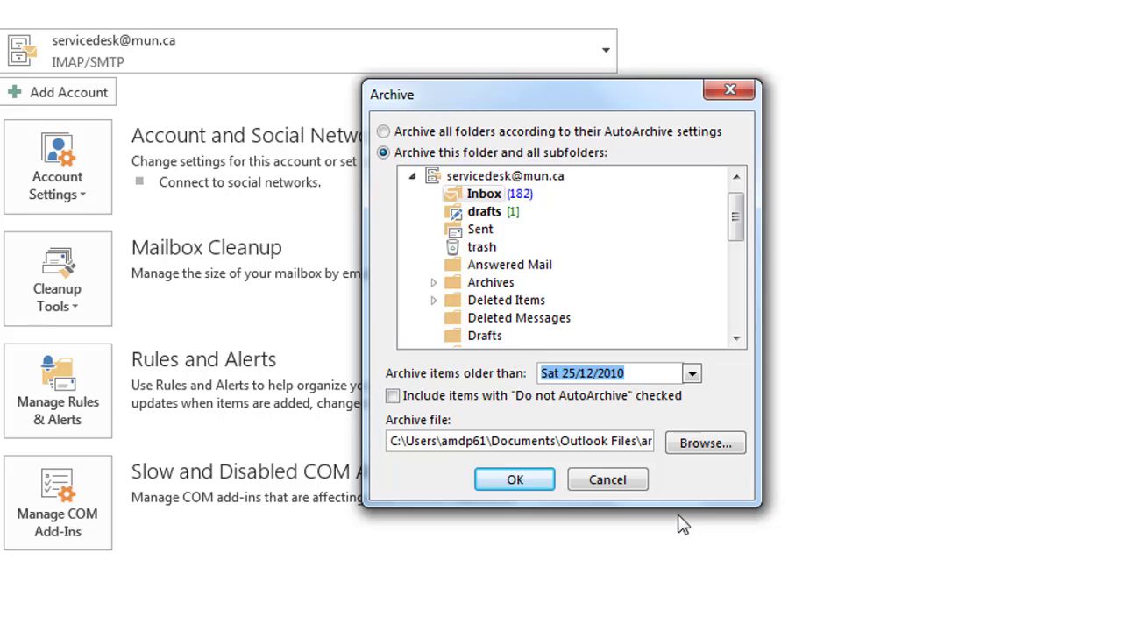
{"action": "left_click", "coordinate": [656, 371]}
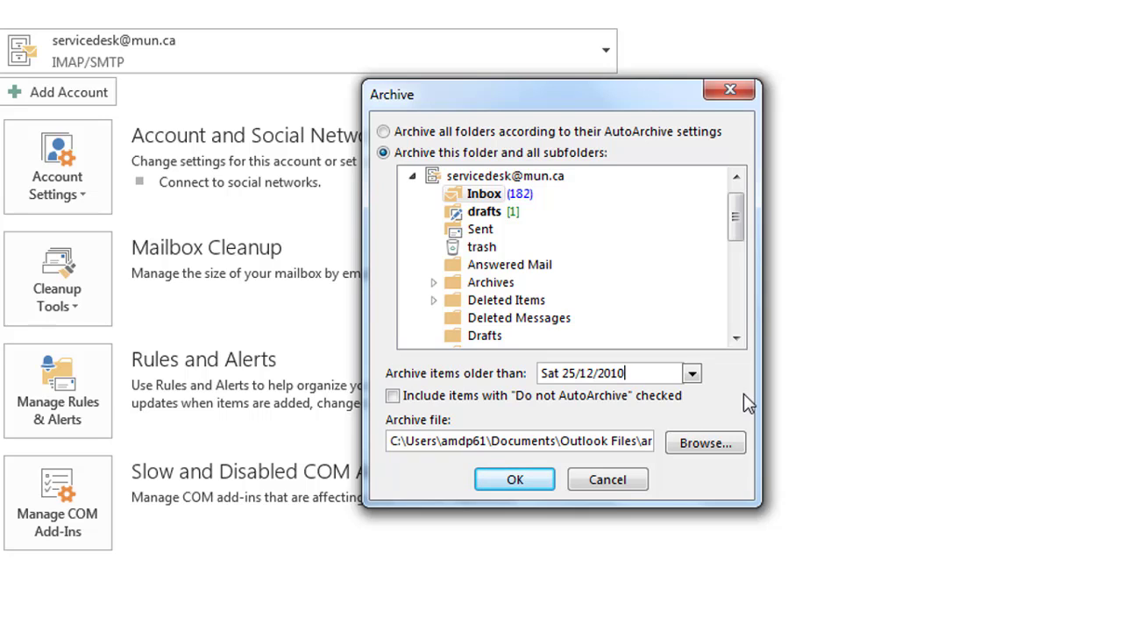
Rename the archive file to archivetest.pst and confirm to run the archive
{"action": "left_click", "coordinate": [708, 443]}
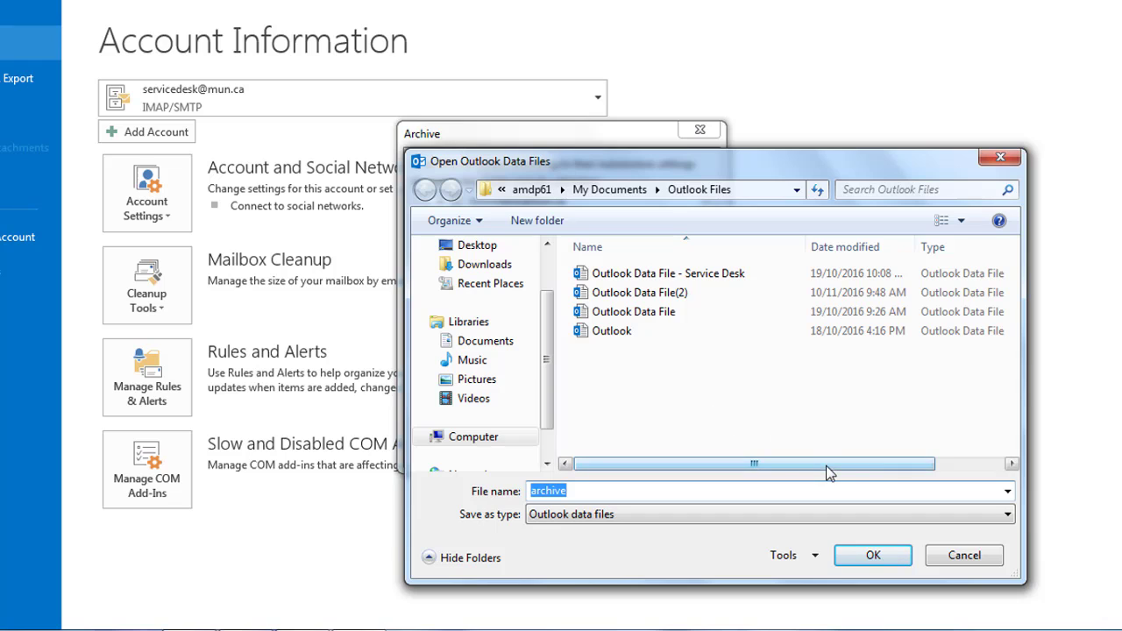
{"action": "left_click", "coordinate": [949, 562]}
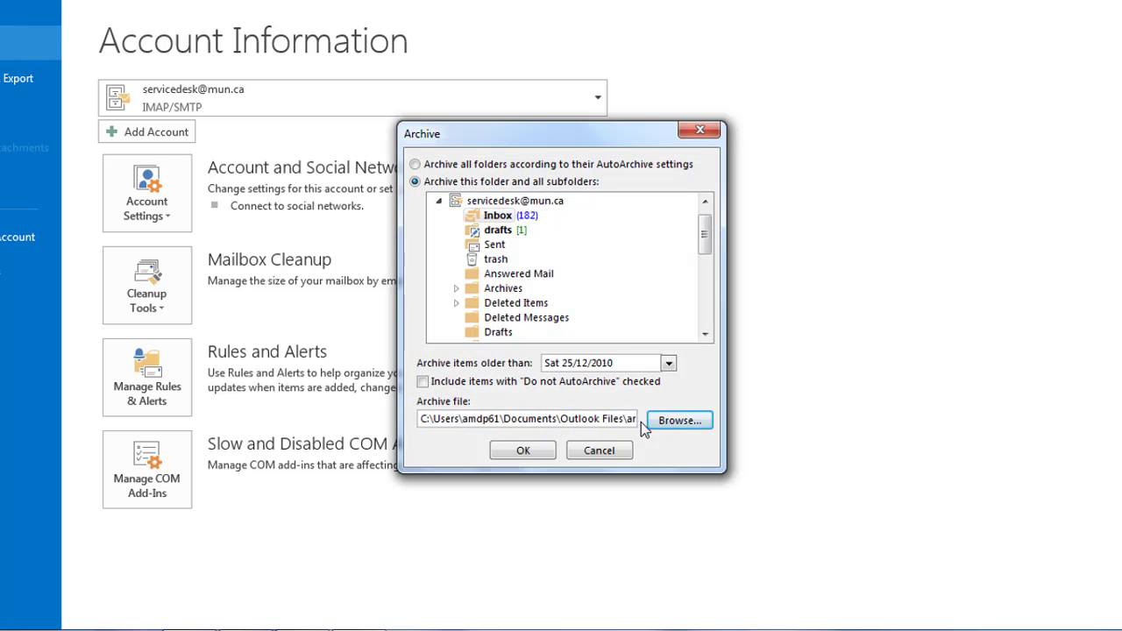
{"action": "left_click", "coordinate": [632, 418]}
{"action": "key", "text": "Right"}
{"action": "key", "text": "Right"}
{"action": "key", "text": "Right"}
{"action": "key", "text": "Right"}
{"action": "key", "text": "Right"}
{"action": "key", "text": "Right"}
{"action": "key", "text": "Right"}
{"action": "key", "text": "Right"}
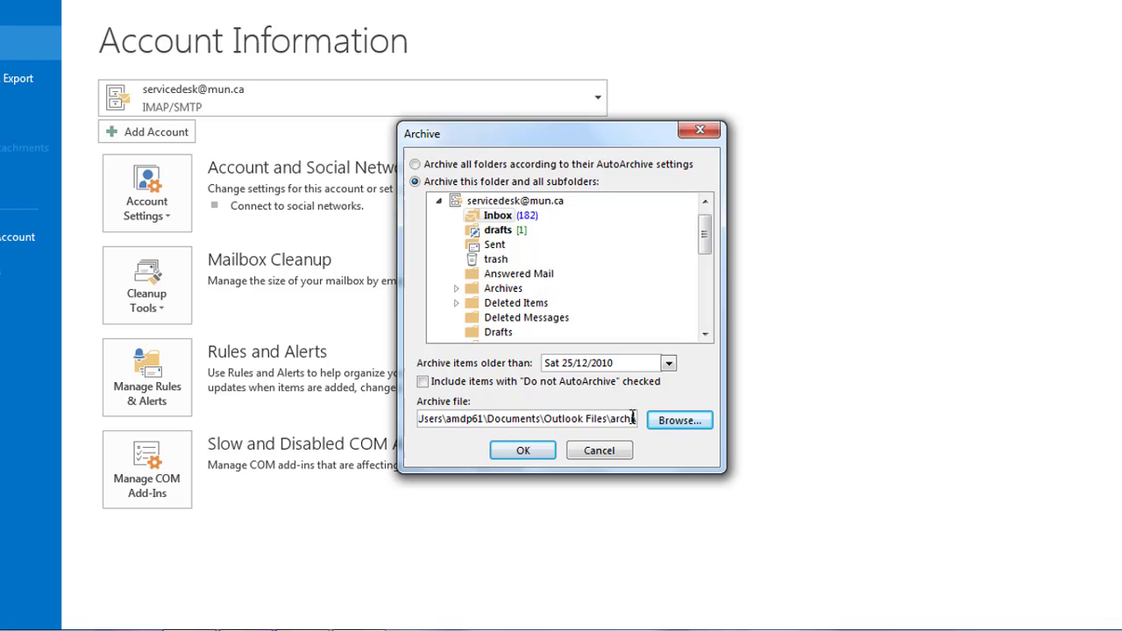
{"action": "key", "text": "BackSpace"}
{"action": "type", "text": "test"}
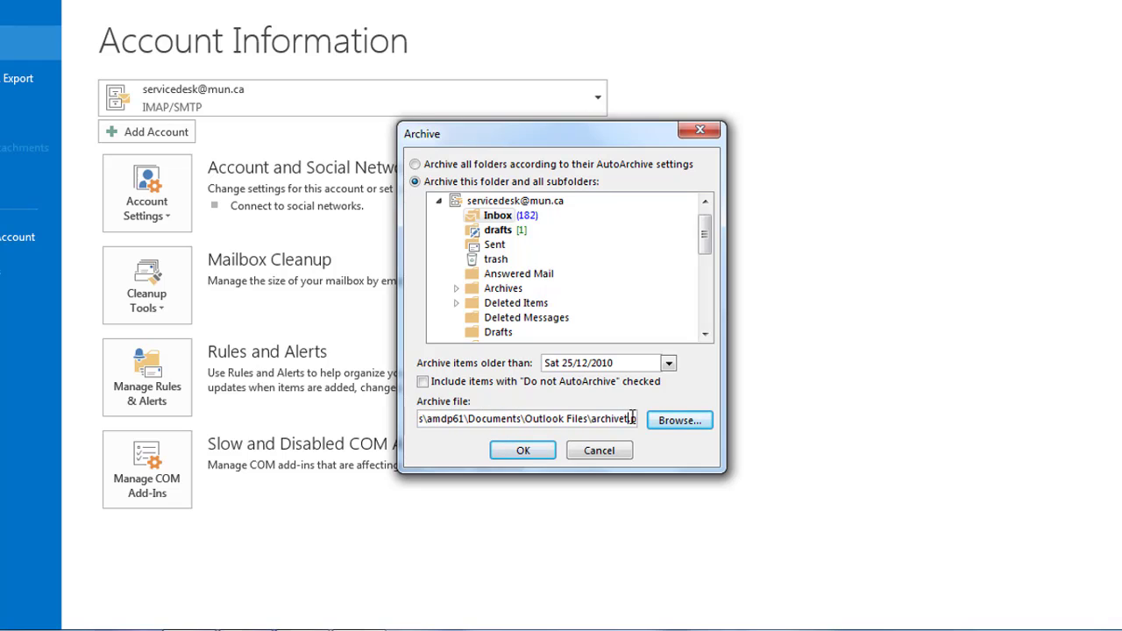
{"action": "key", "text": "Right"}
{"action": "key", "text": "Right"}
{"action": "key", "text": "Right"}
{"action": "key", "text": "Right"}
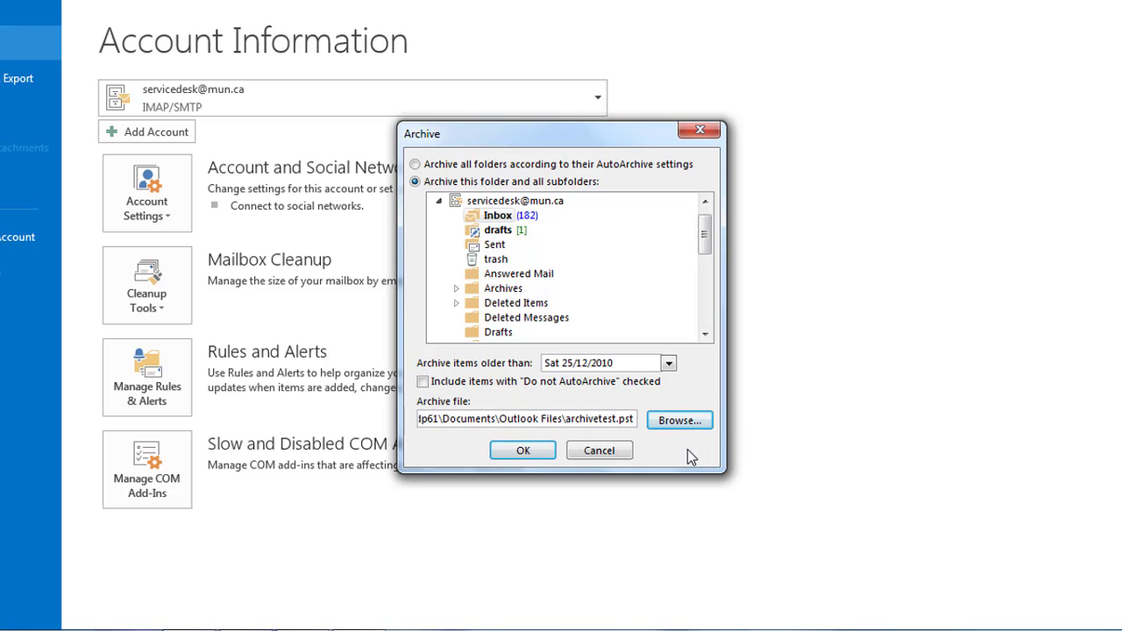
{"action": "left_click", "coordinate": [529, 453]}
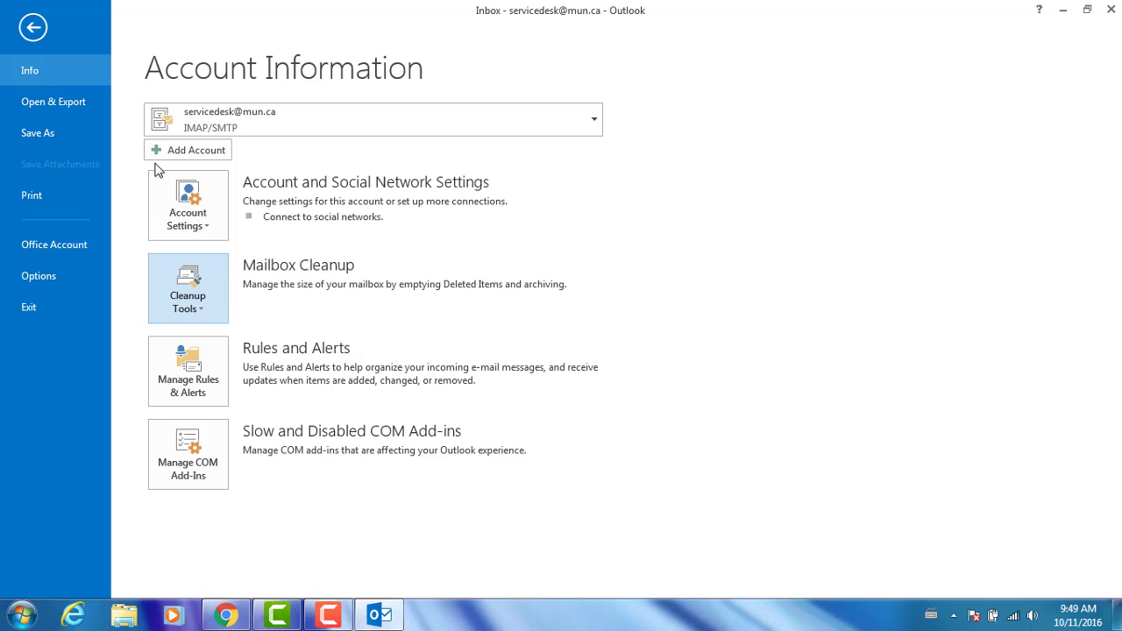
Go back to mail view and expand Archives to reveal Deleted Items, Inbox and Search Folders
{"action": "left_click", "coordinate": [39, 34]}
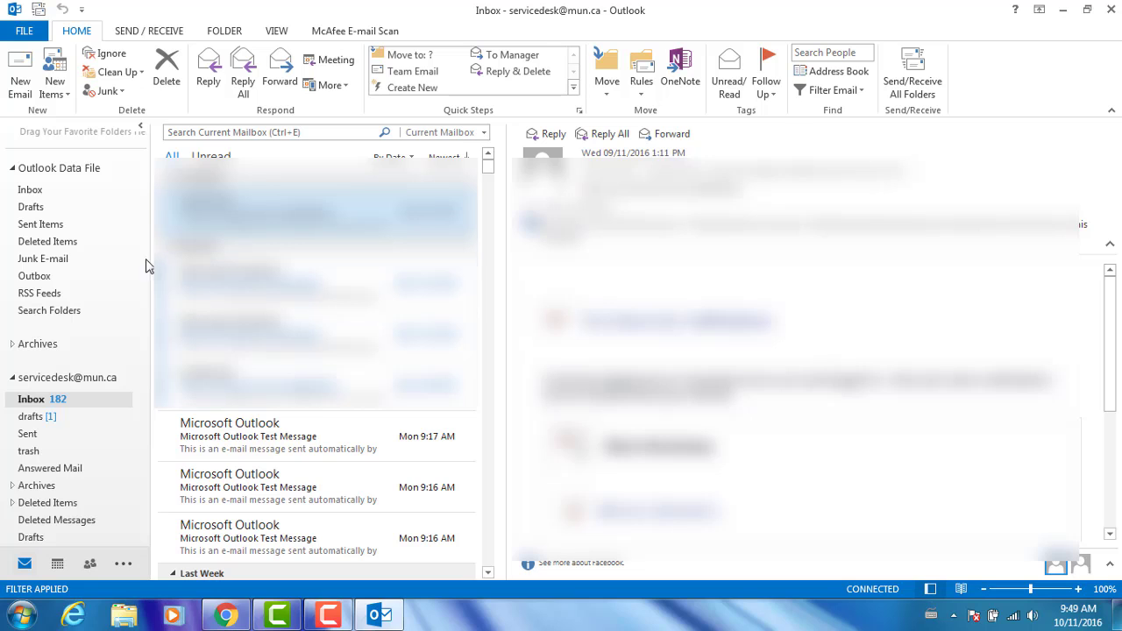
{"action": "left_click_drag", "start_coordinate": [143, 258], "coordinate": [138, 213]}
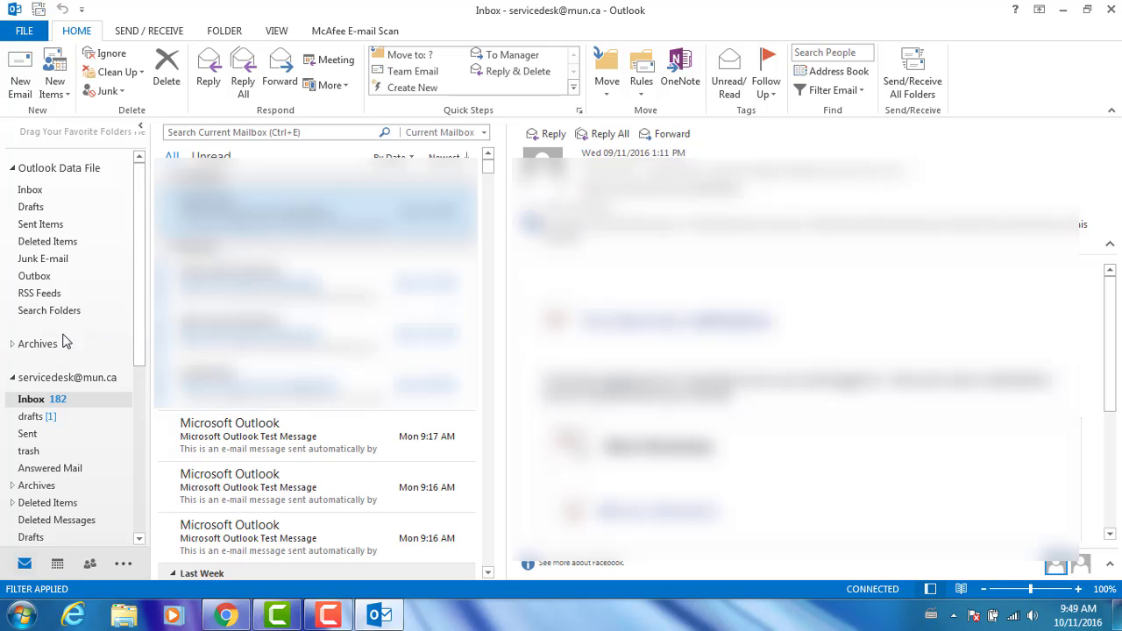
{"action": "left_click", "coordinate": [13, 345]}
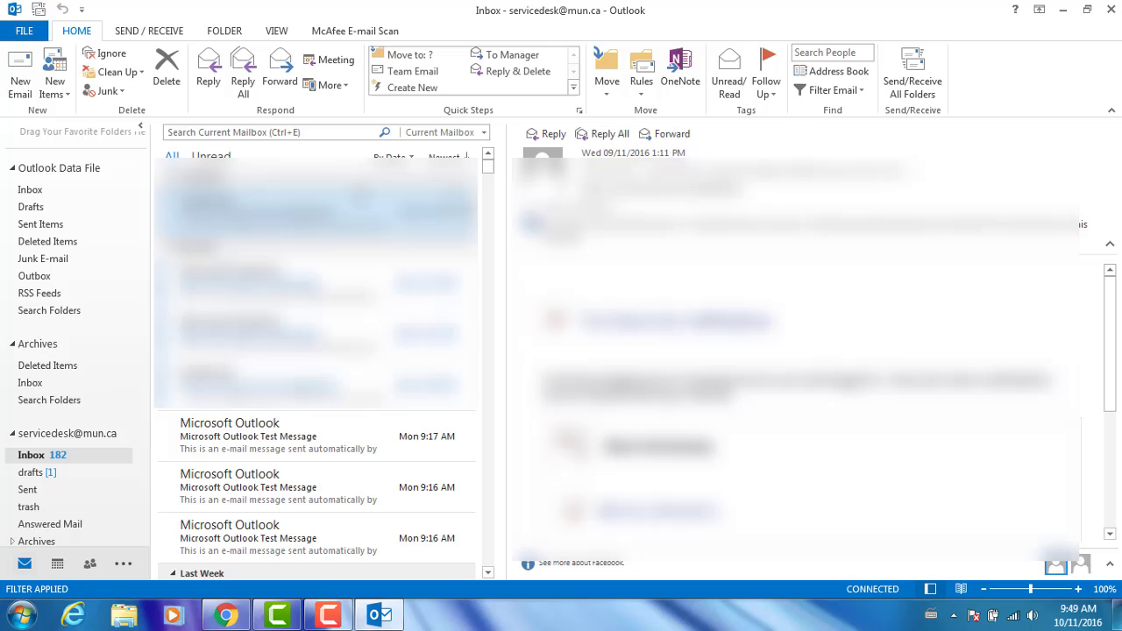
Open the archivetest Outlook data file through Open & Export
{"action": "left_click", "coordinate": [26, 33]}
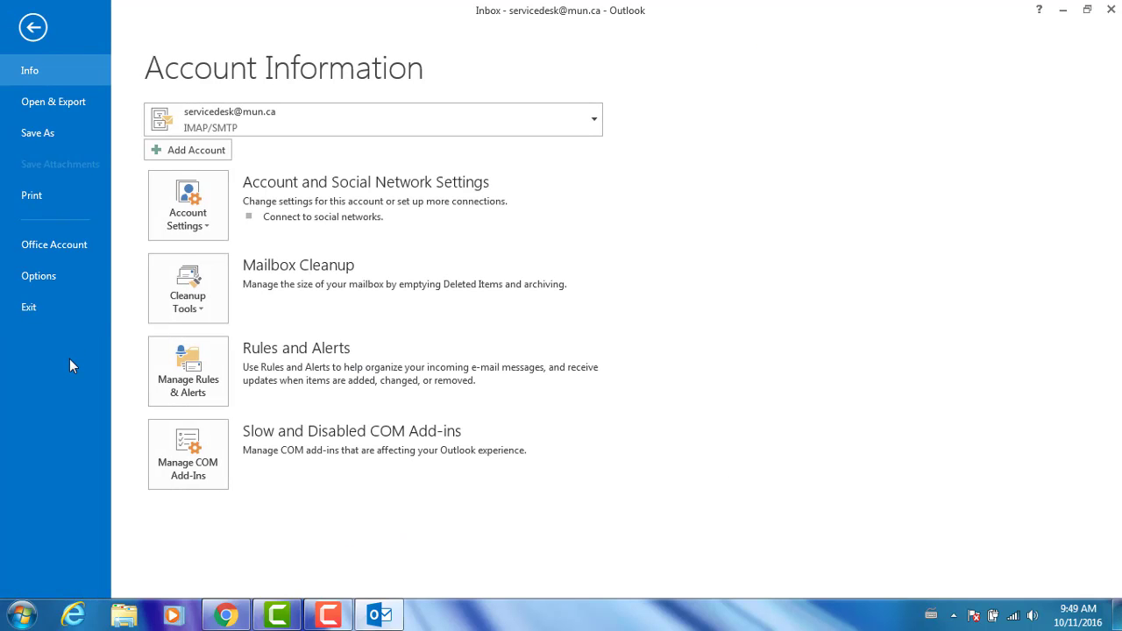
{"action": "left_click", "coordinate": [58, 104]}
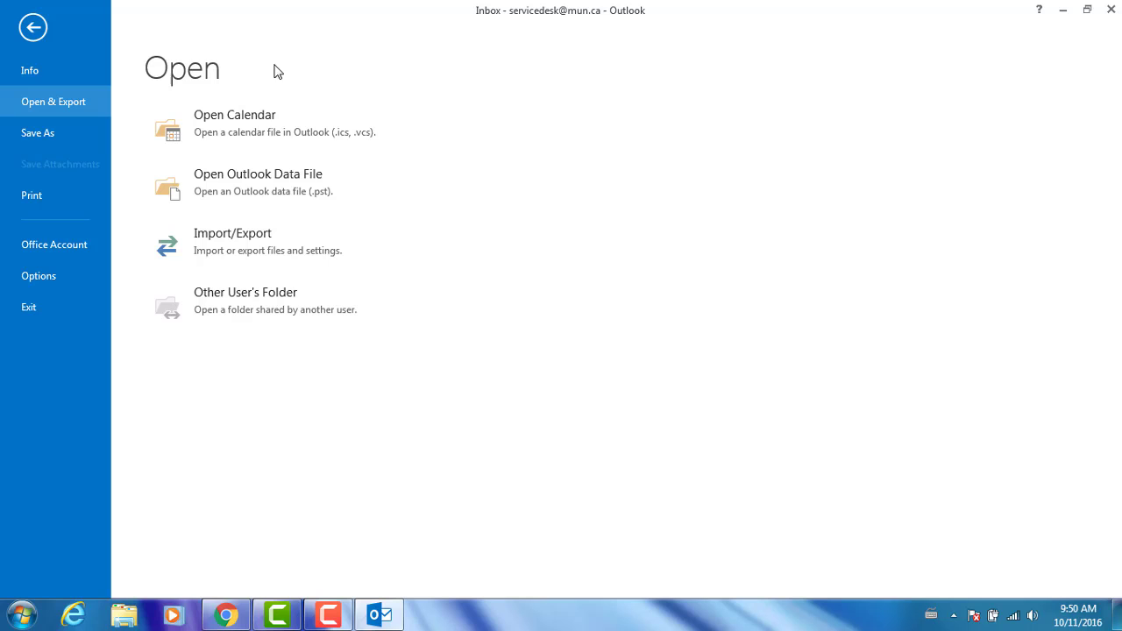
{"action": "left_click", "coordinate": [270, 182]}
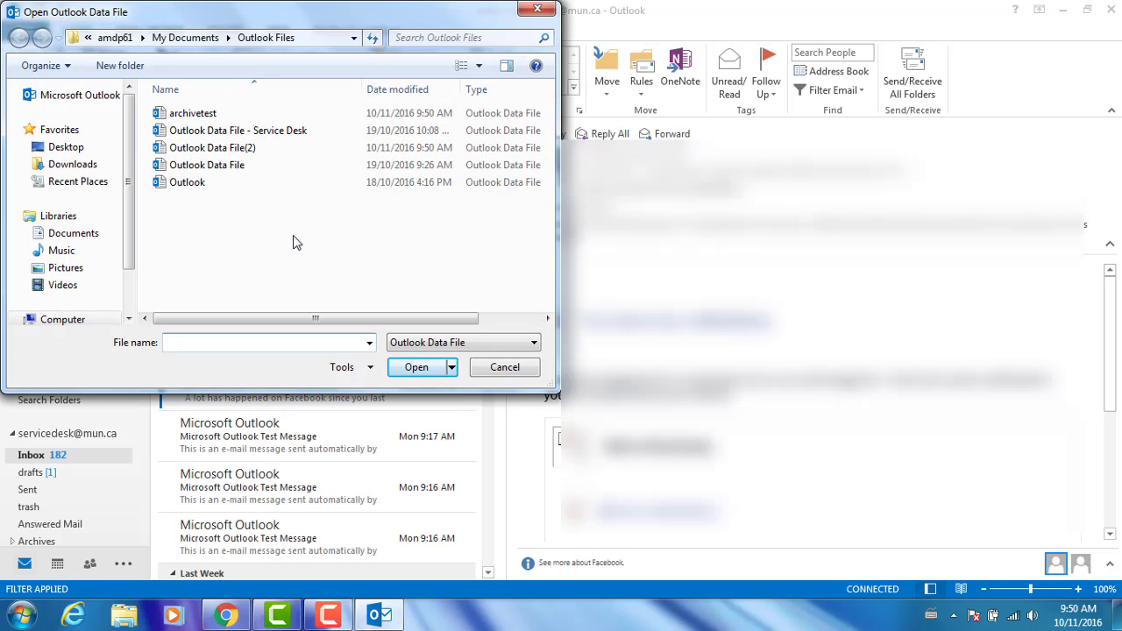
{"action": "left_click", "coordinate": [218, 118]}
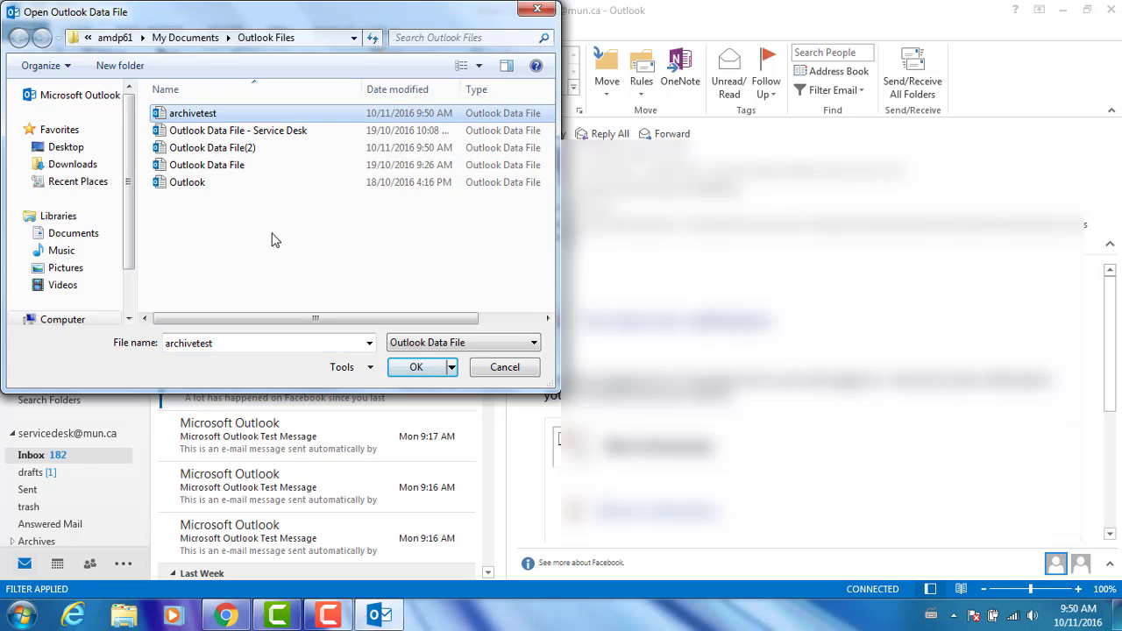
{"action": "left_click", "coordinate": [405, 366]}
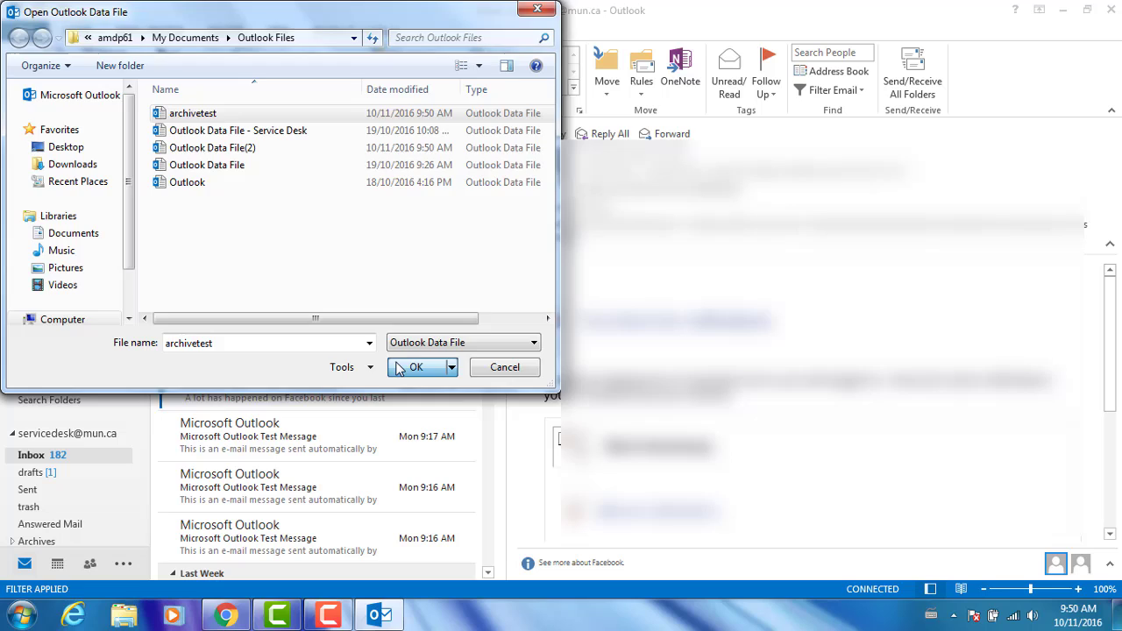